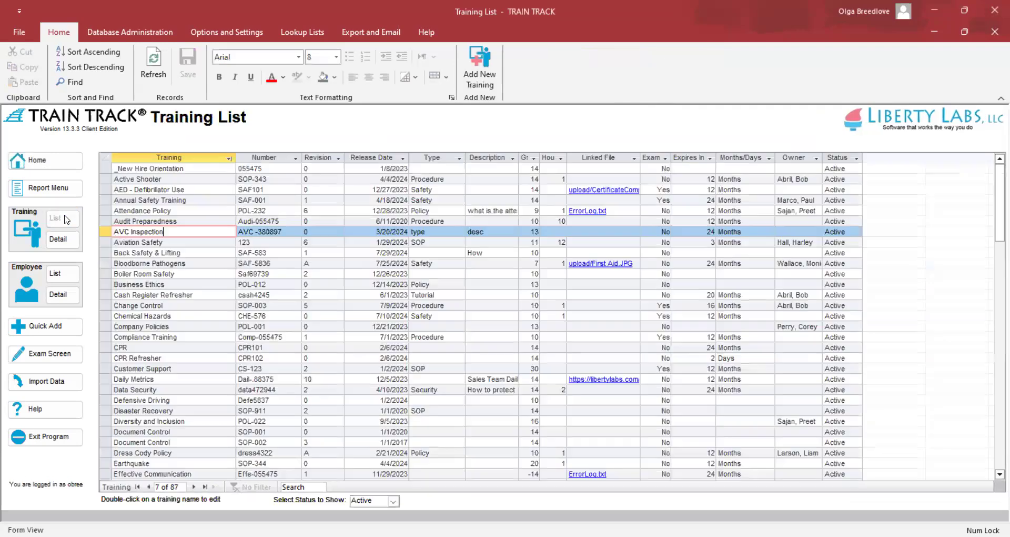
Open the AVC Inspection training's detail record from the Training List.
double_click(179, 230)
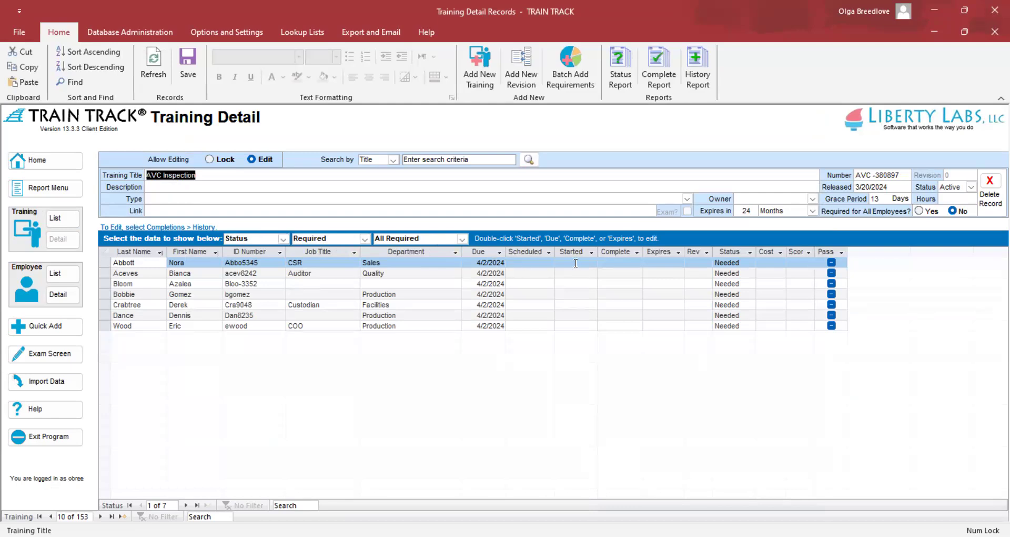
Mark the Quality auditor's AVC Inspection as completed on 7/22/2024.
double_click(625, 272)
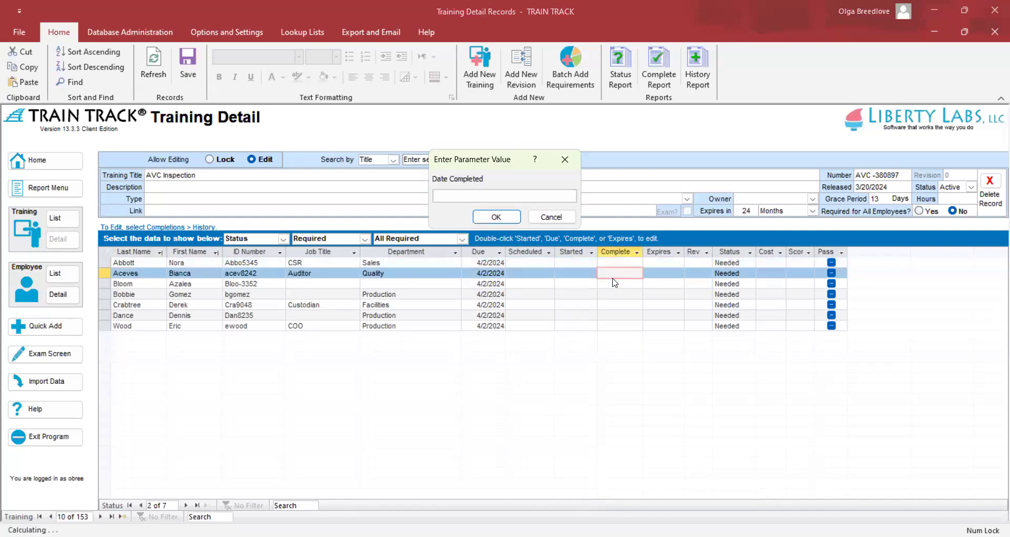
type("7/22/2024")
left_click(497, 217)
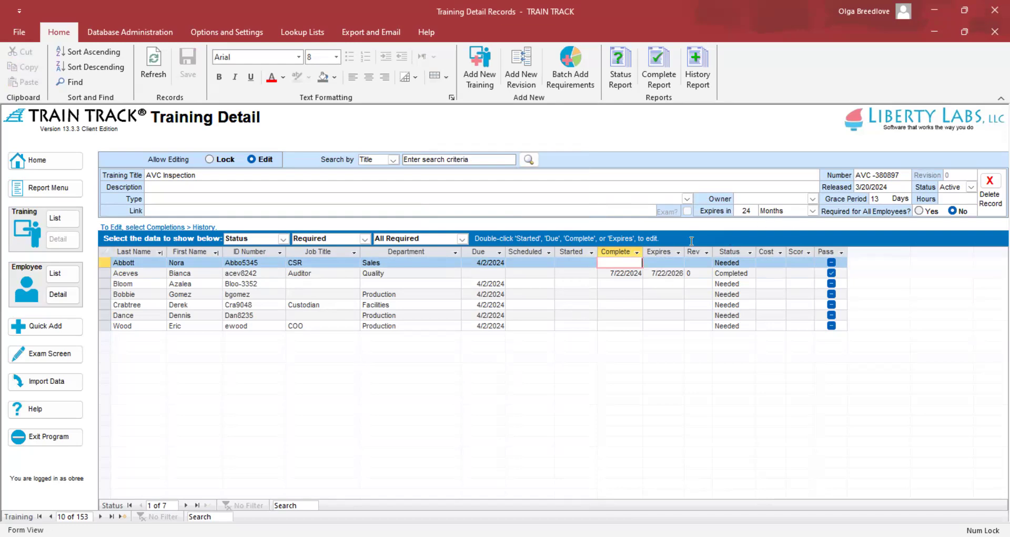
Switch the grid to the editable Completions > History (Edit) view.
left_click(719, 273)
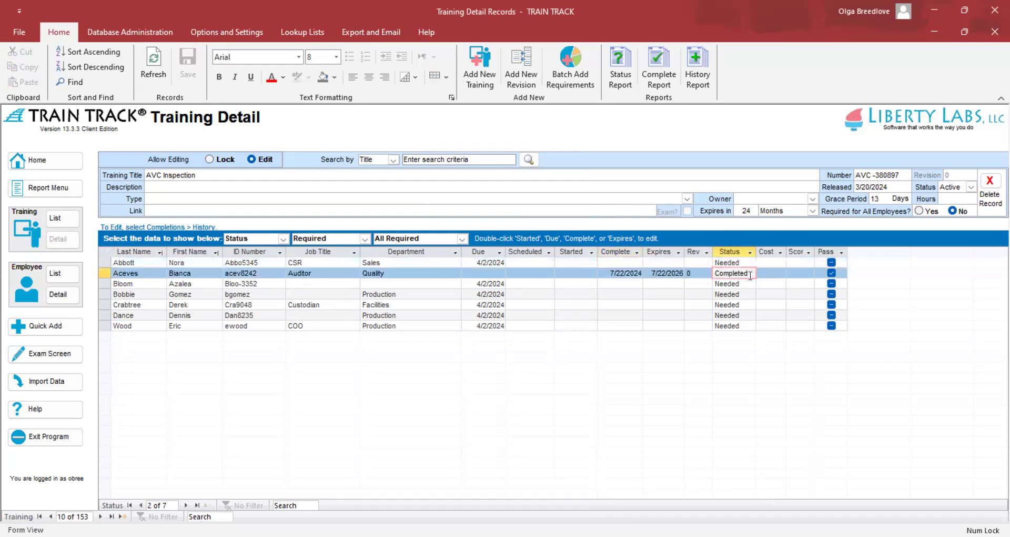
left_click(283, 239)
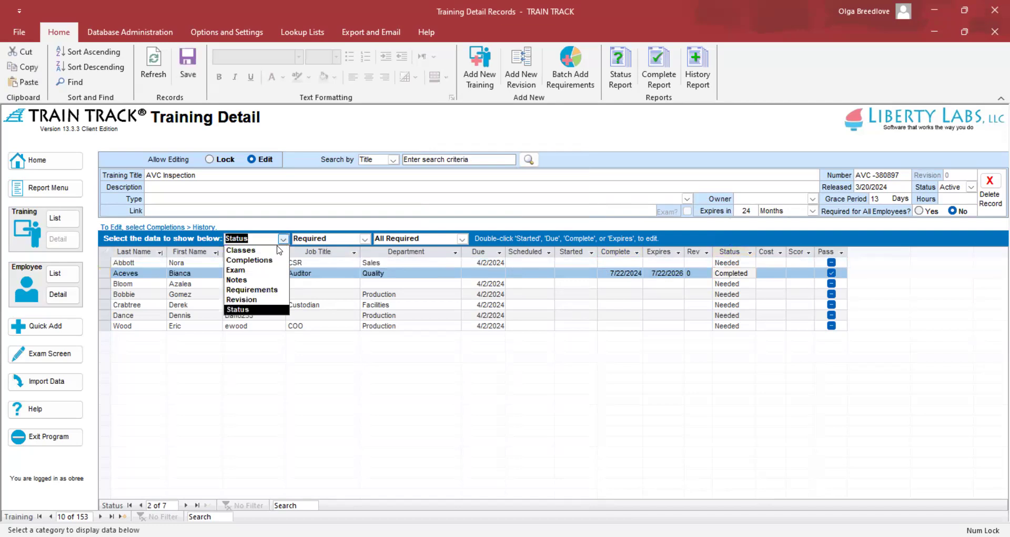
left_click(269, 260)
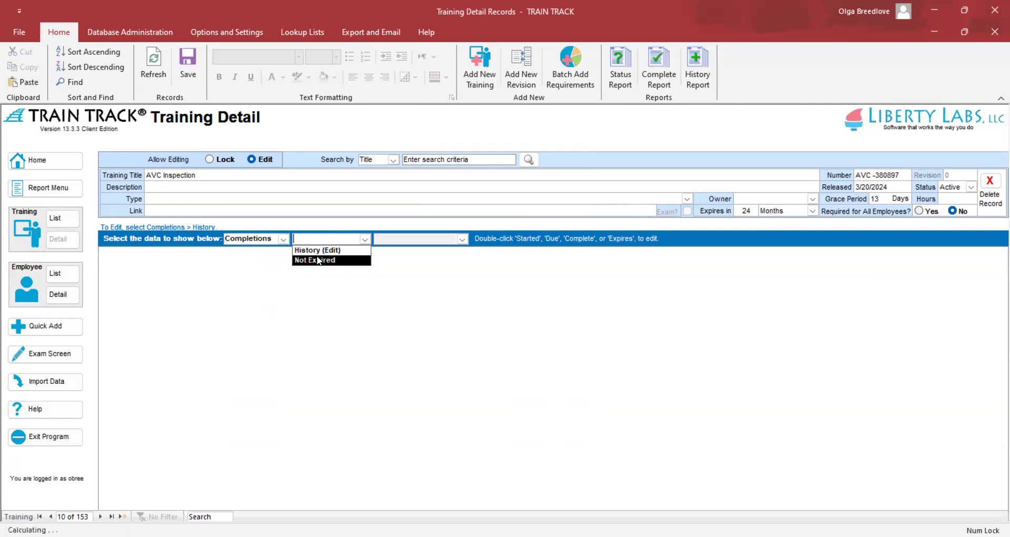
left_click(324, 251)
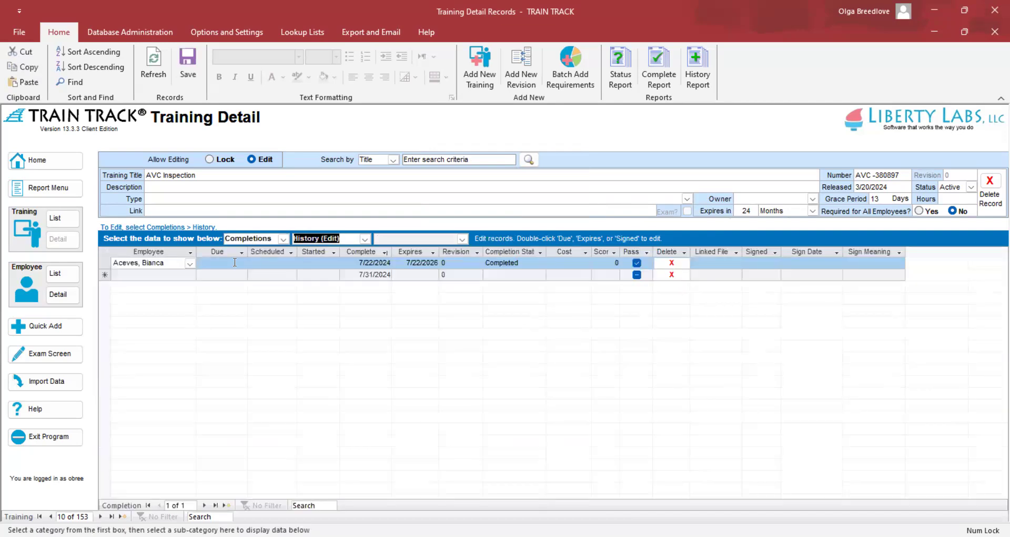
Add a new completion row for the employee matching 'st' and edit its date.
left_click(189, 276)
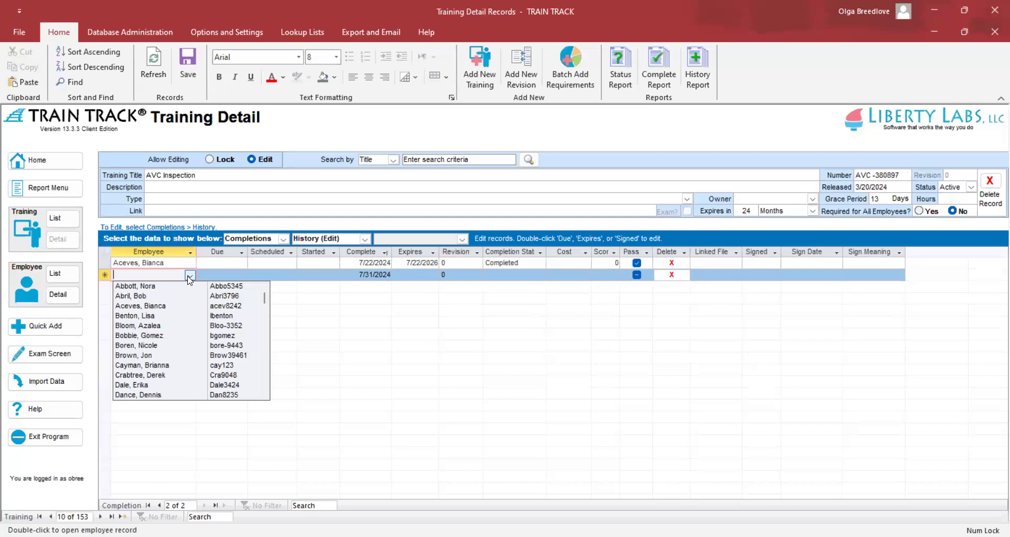
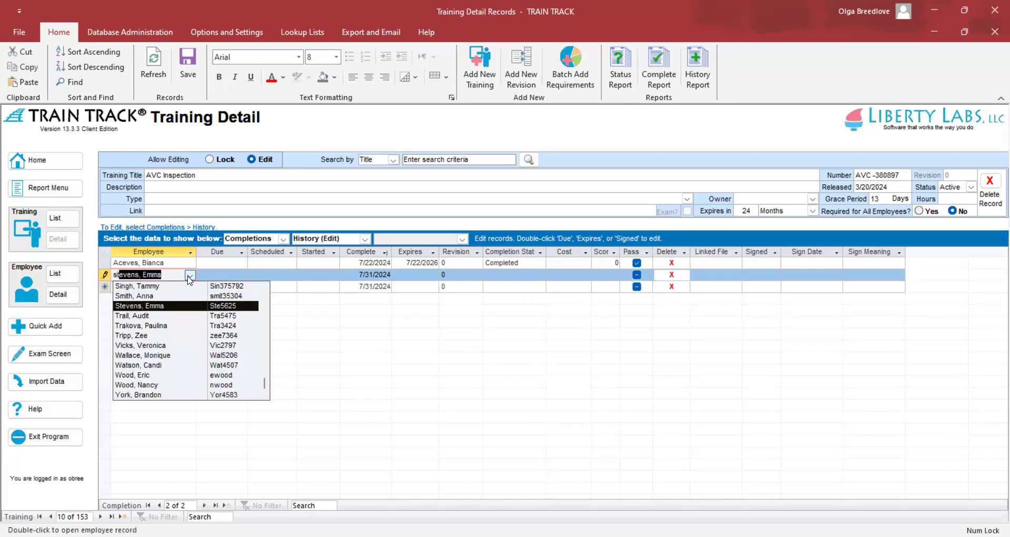
key("Tab")
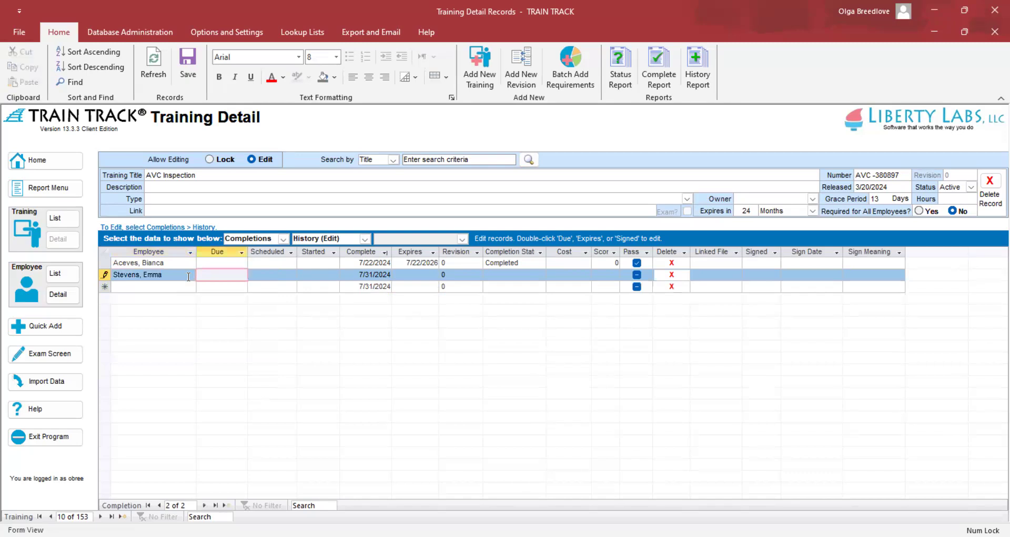
left_click(373, 274)
Save the new row's 7/30/2024 completion date and check its 7/30/2026 expiry and status.
type("0")
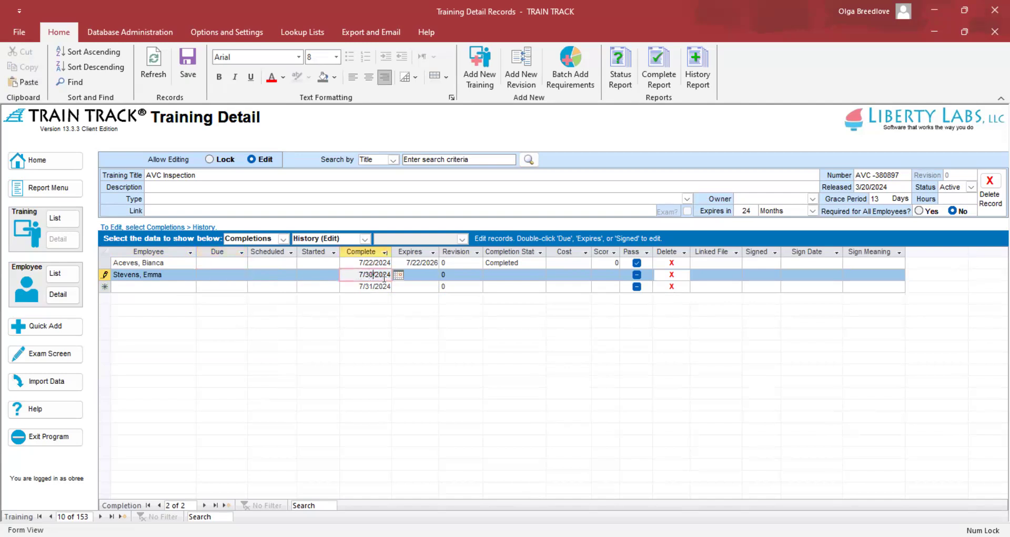
left_click(154, 71)
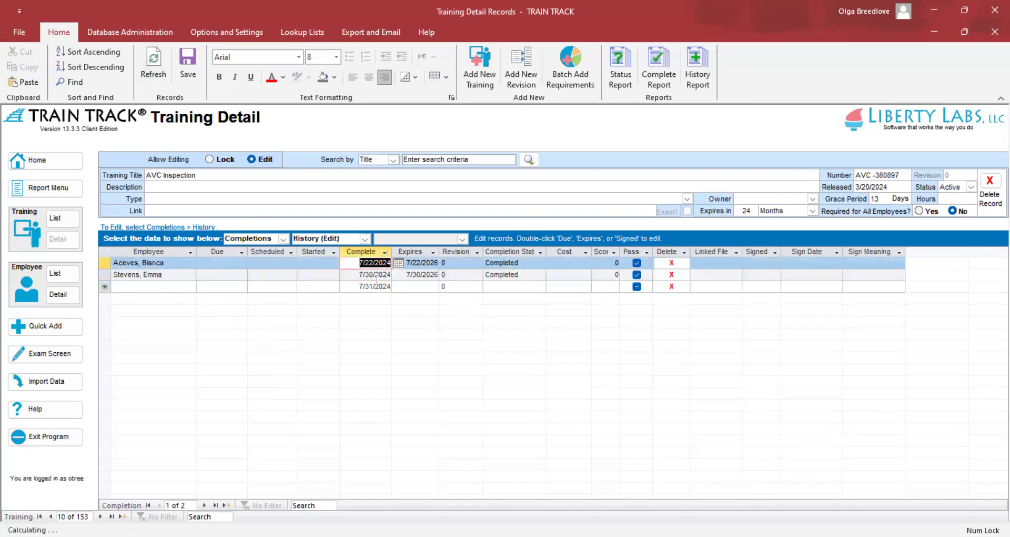
left_click(418, 274)
left_click(534, 275)
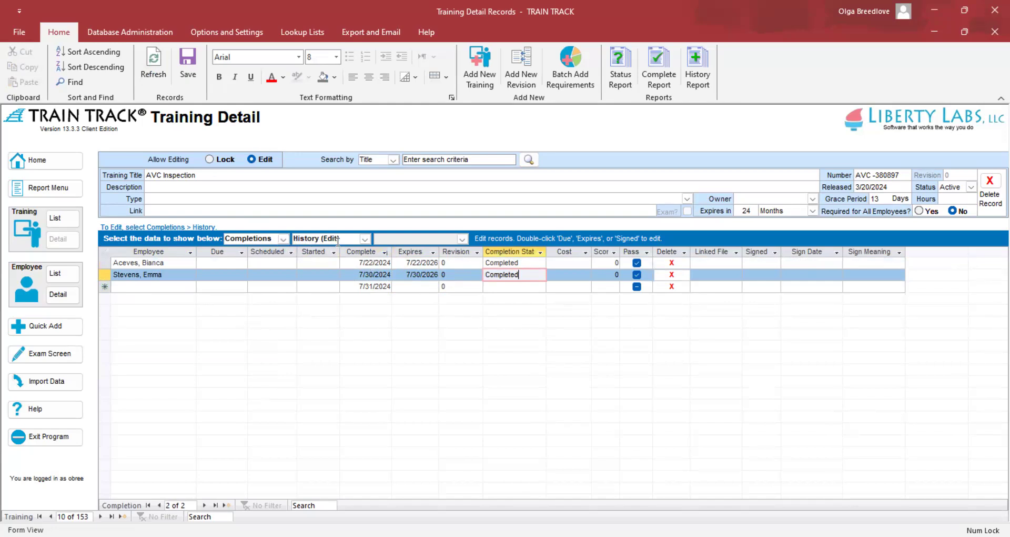
Correct the first employee's completion date to 7/3/2024 and save it.
left_click(373, 262)
key("BackSpace")
key("BackSpace")
key("BackSpace")
type("3")
left_click(154, 66)
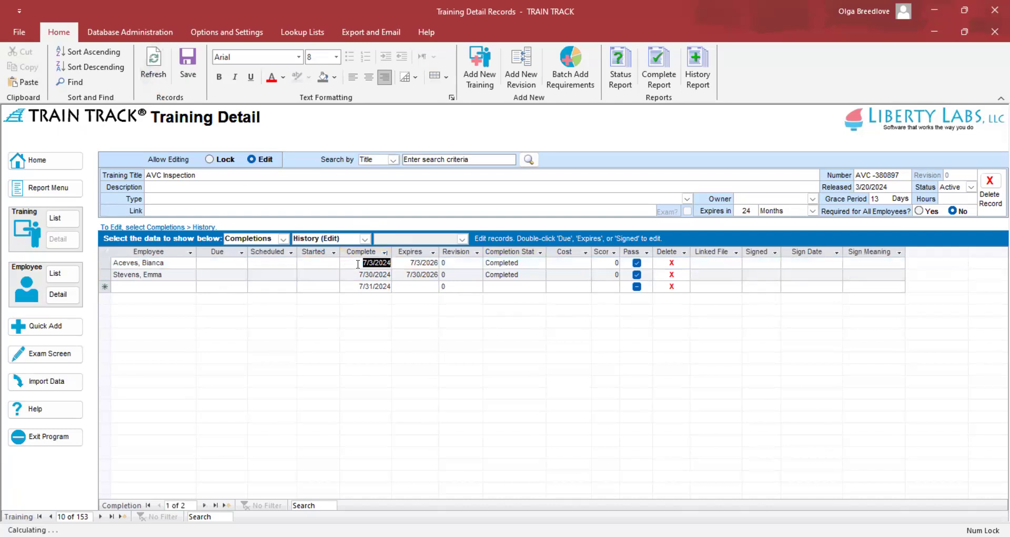
left_click(412, 263)
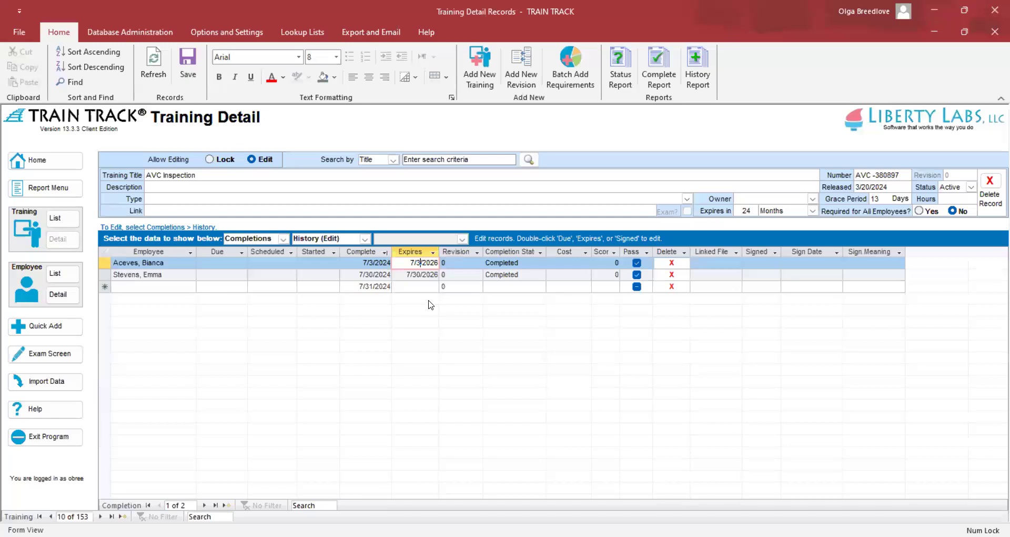
Override the first employee's AVC Inspection expiry to 7/1/2026 and commit the row.
double_click(420, 263)
type("7/1/2026")
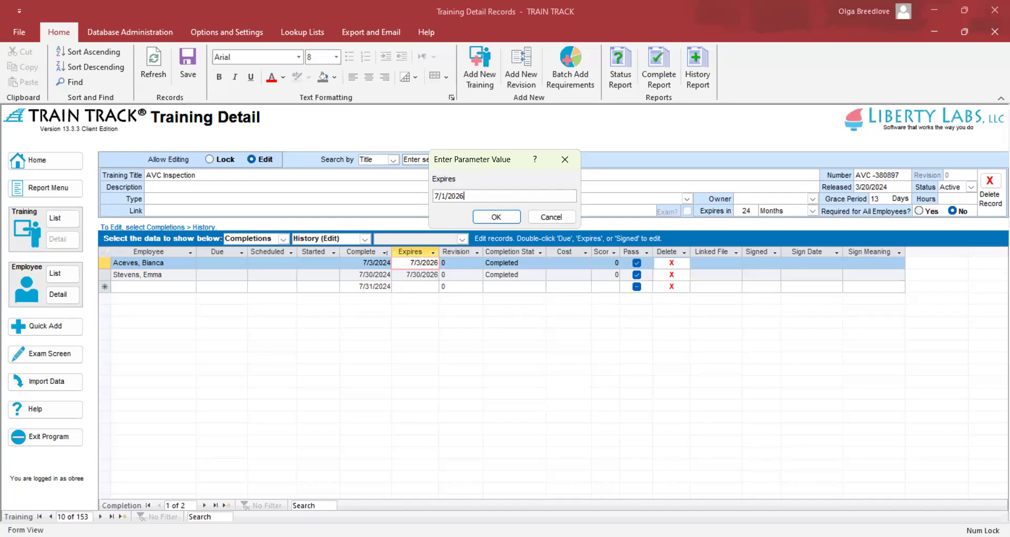
key("Return")
left_click(422, 281)
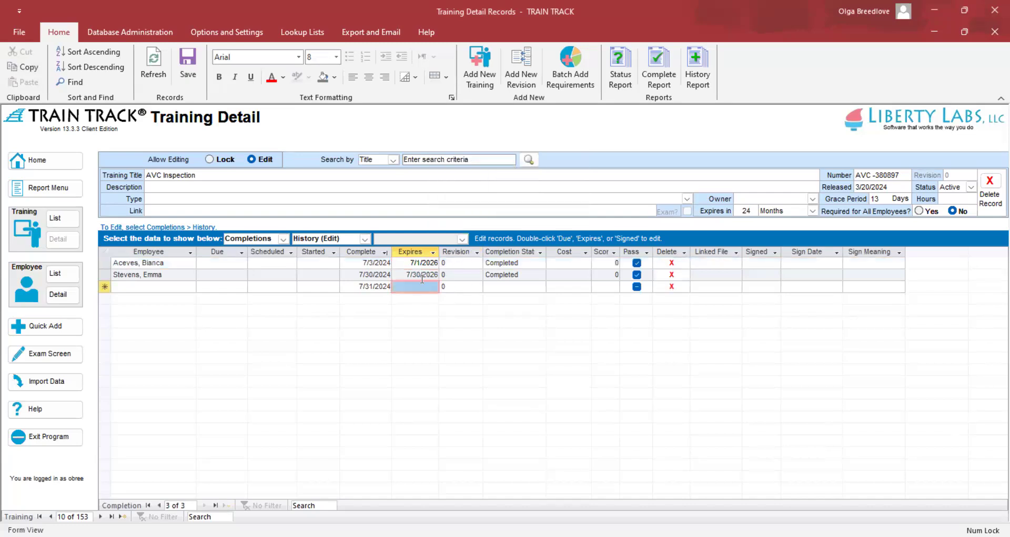
left_click(379, 262)
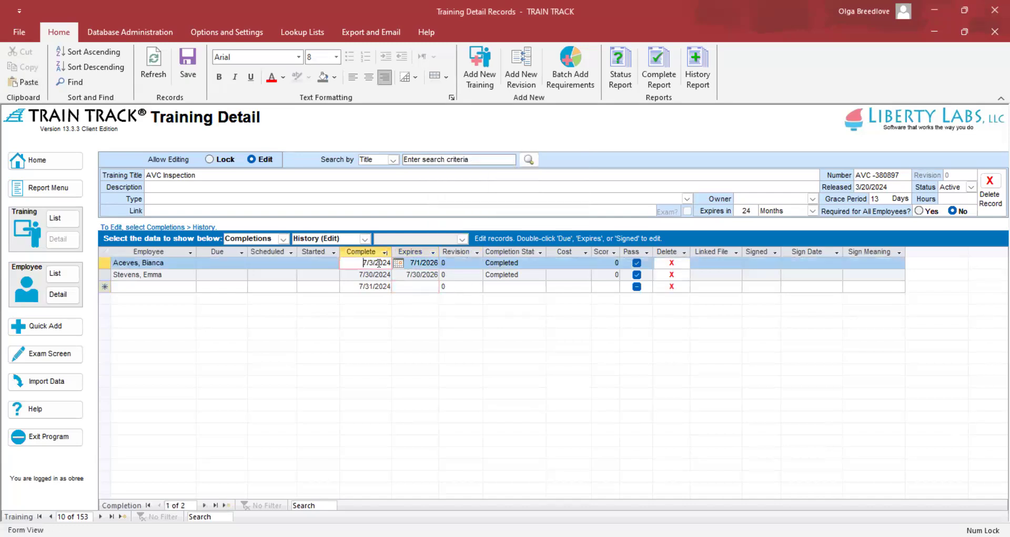
left_click(404, 262)
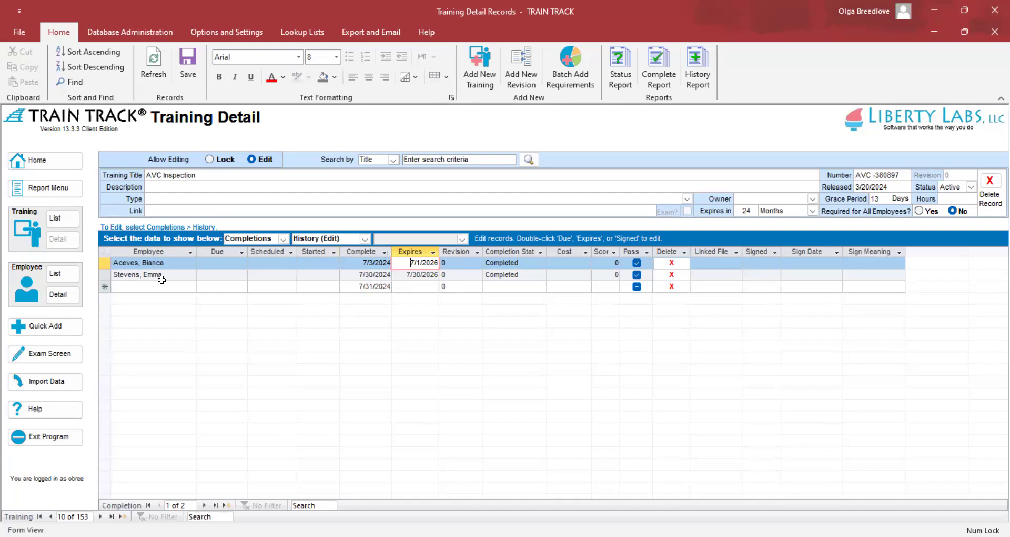
Open the group completion form with AVC Inspection as the training.
left_click(62, 328)
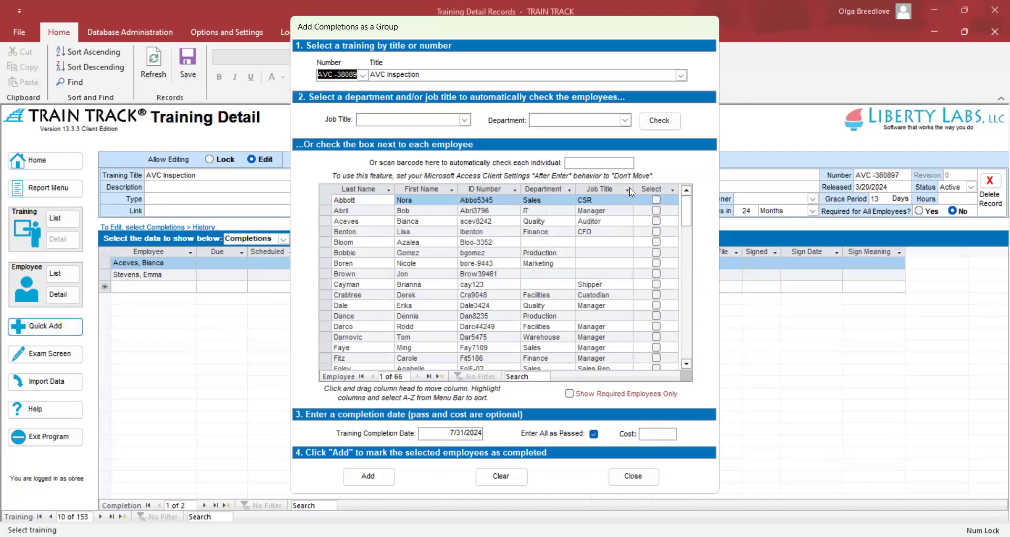
left_click(681, 75)
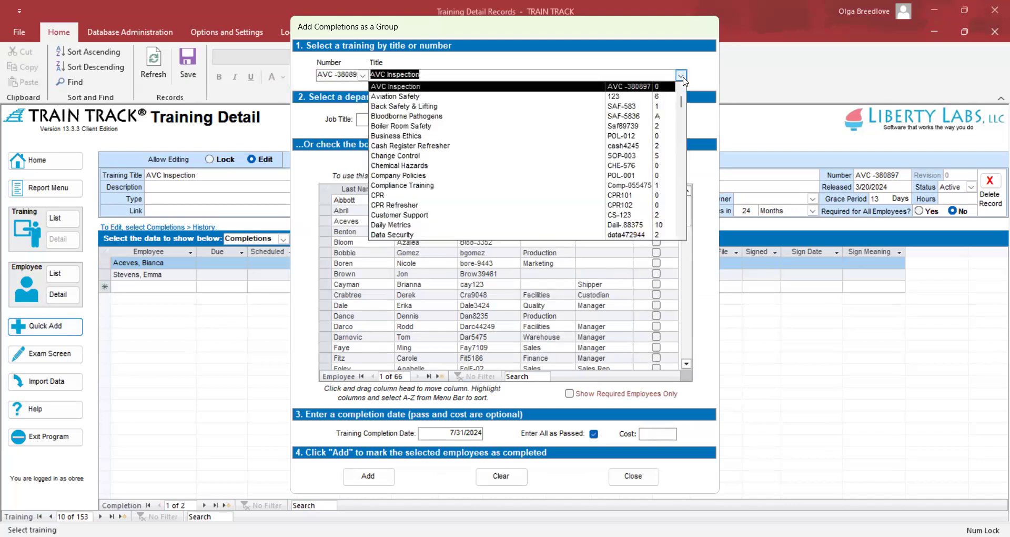
left_click(682, 77)
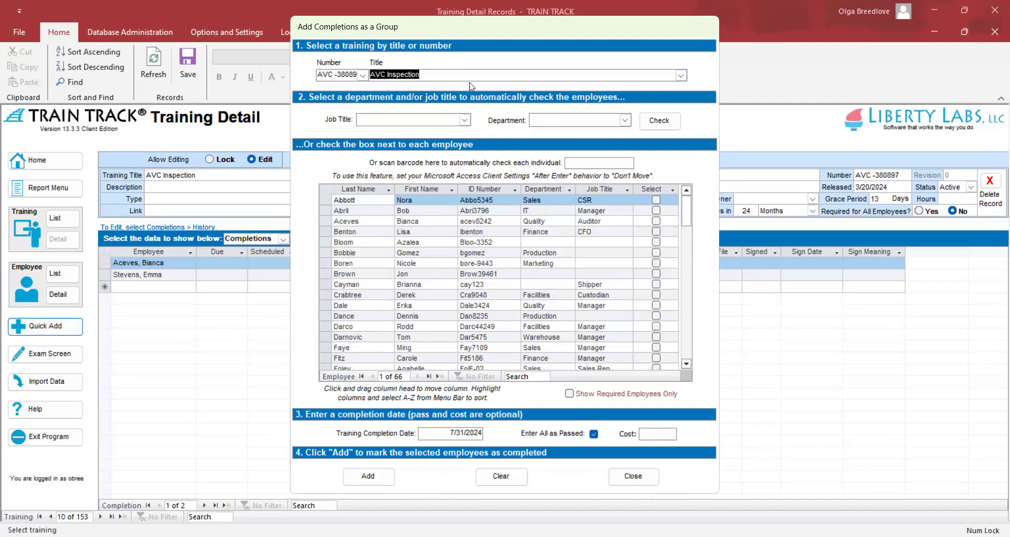
left_click(681, 76)
left_click(681, 77)
Tick employees matching job title Analyst in the Marketing department.
left_click(465, 120)
left_click(431, 138)
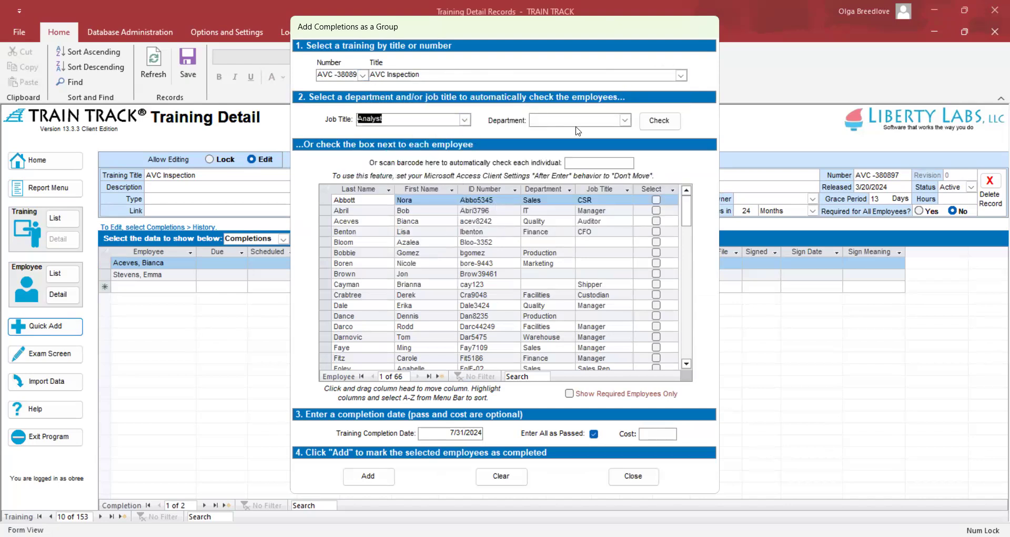
left_click(624, 120)
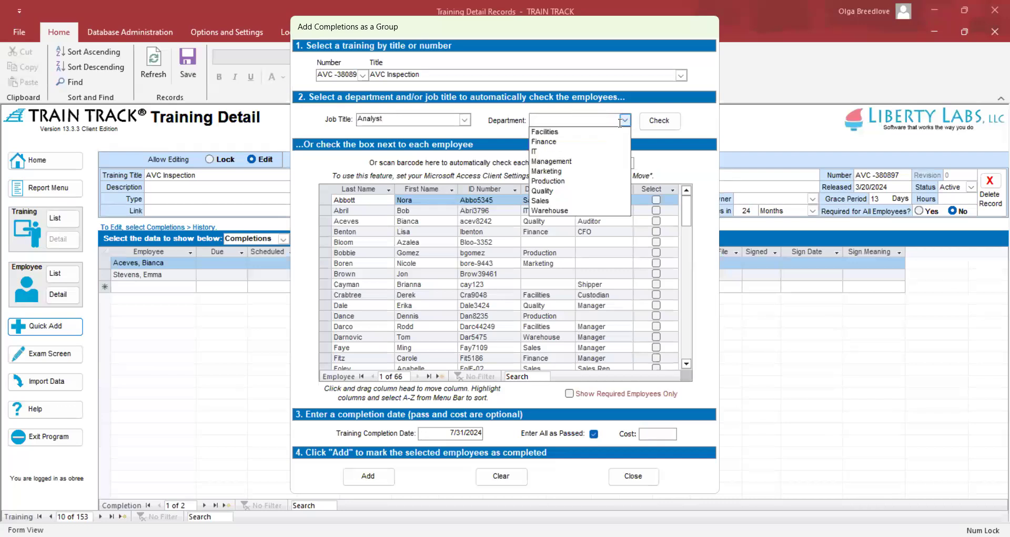
left_click(591, 171)
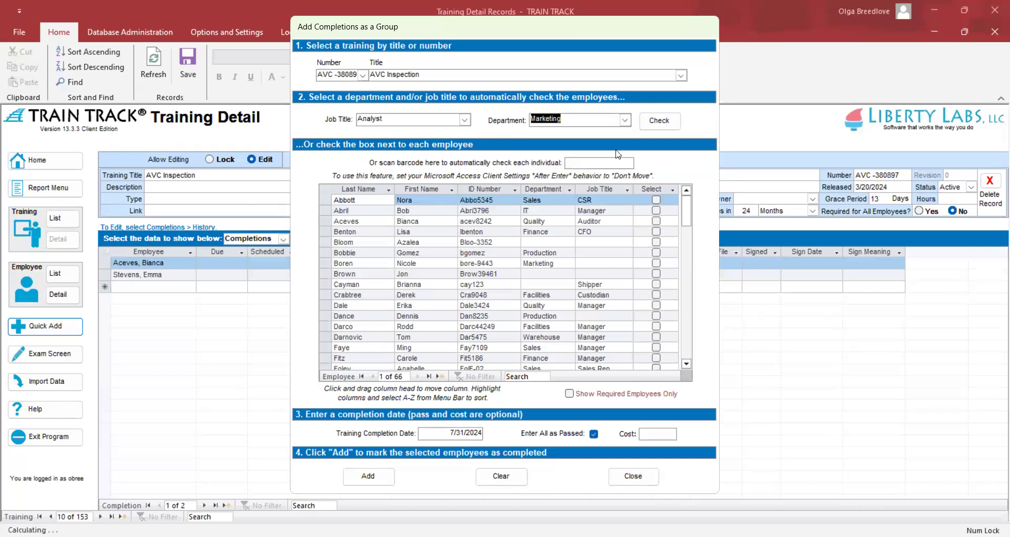
left_click(654, 126)
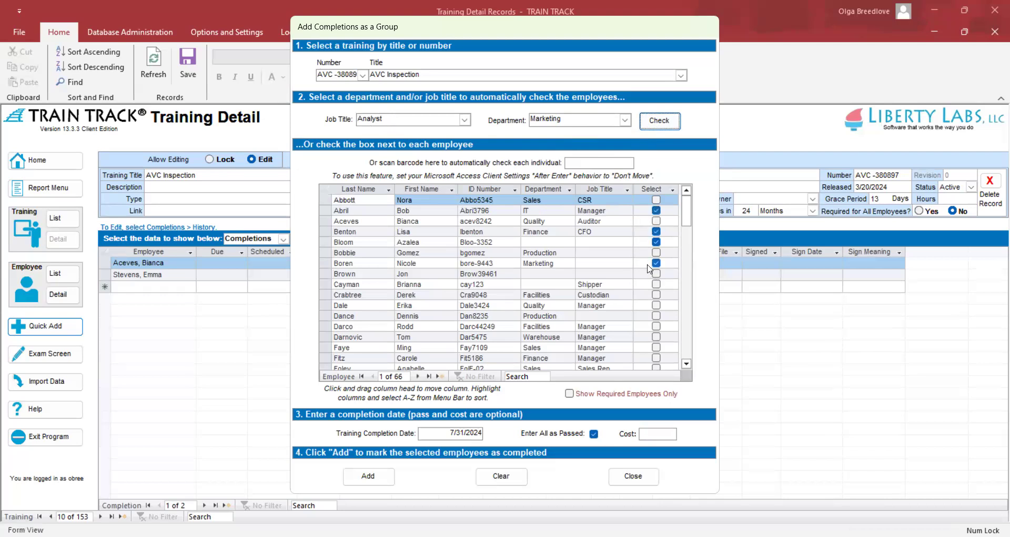
Tick the Facilities custodian and manager, then list only required employees.
left_click(656, 295)
left_click(656, 326)
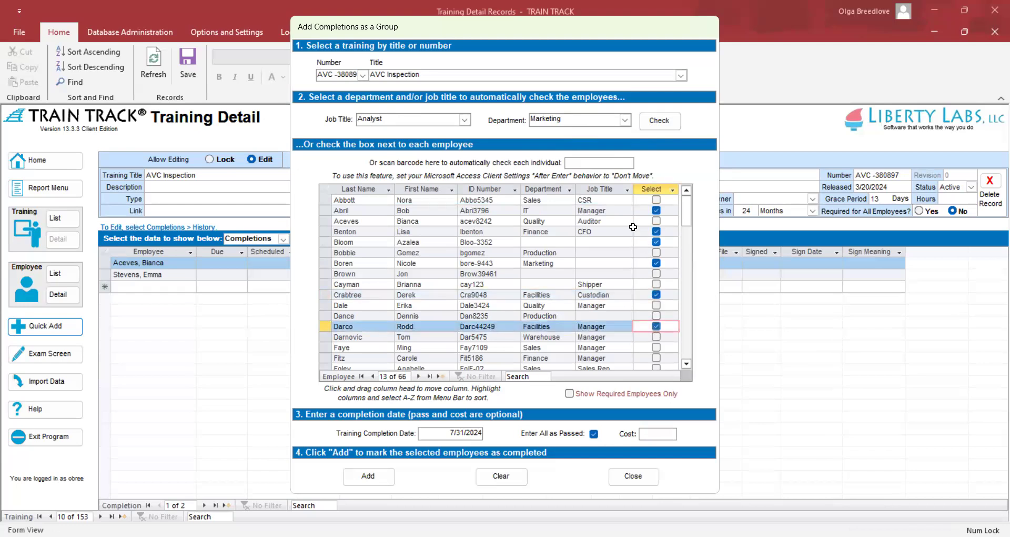
left_click(586, 162)
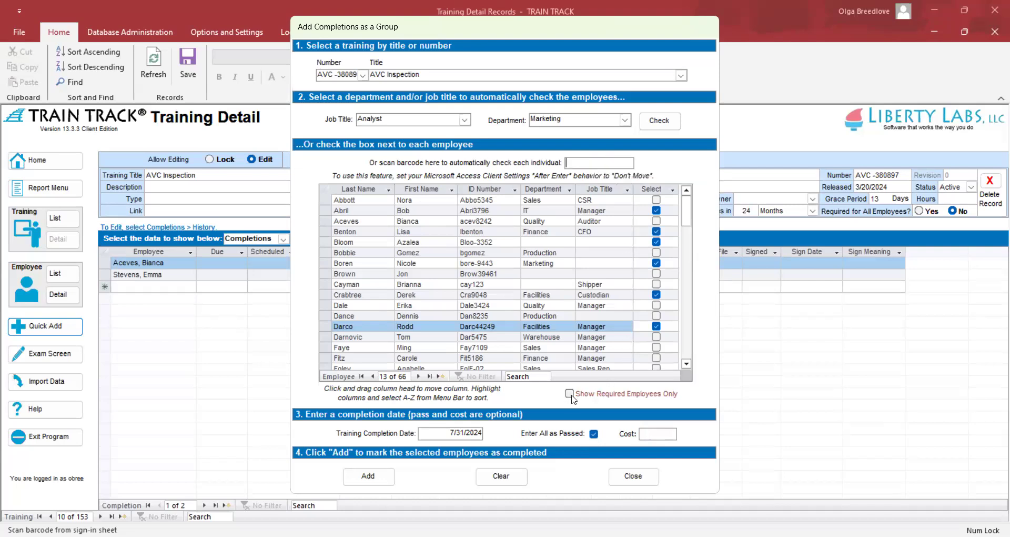
left_click(569, 394)
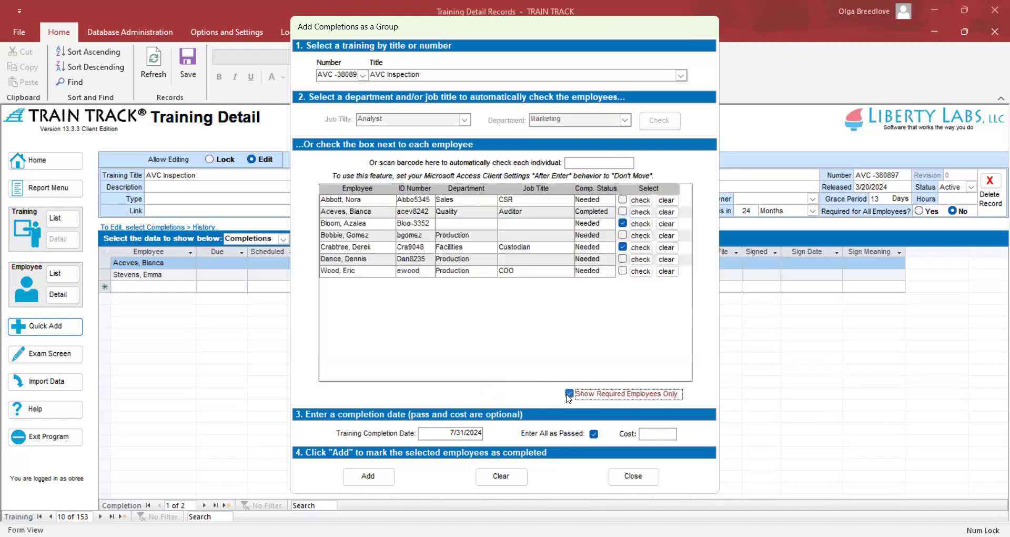
Add 7/31/2024 AVC Inspection completions for the three checked required employees.
left_click(641, 200)
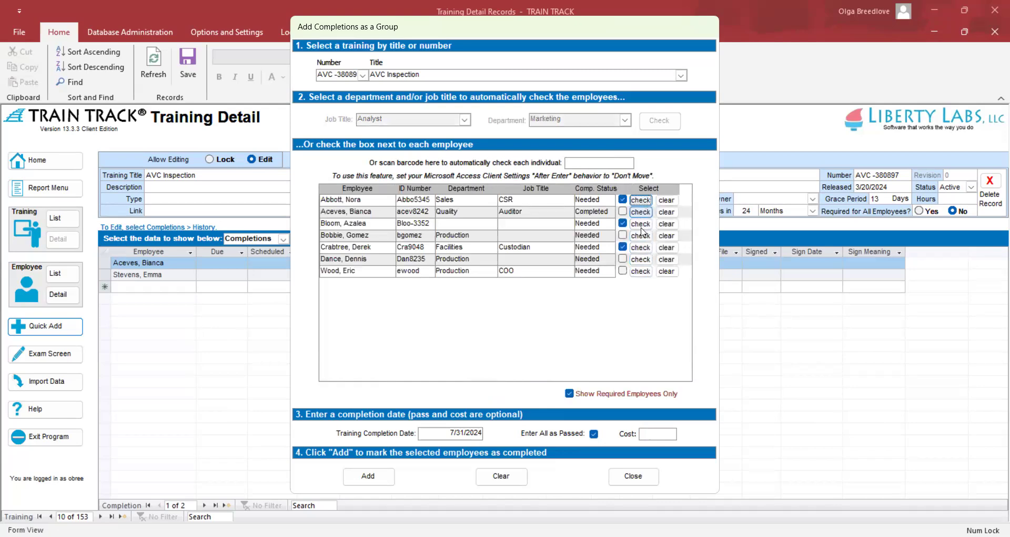
left_click(671, 250)
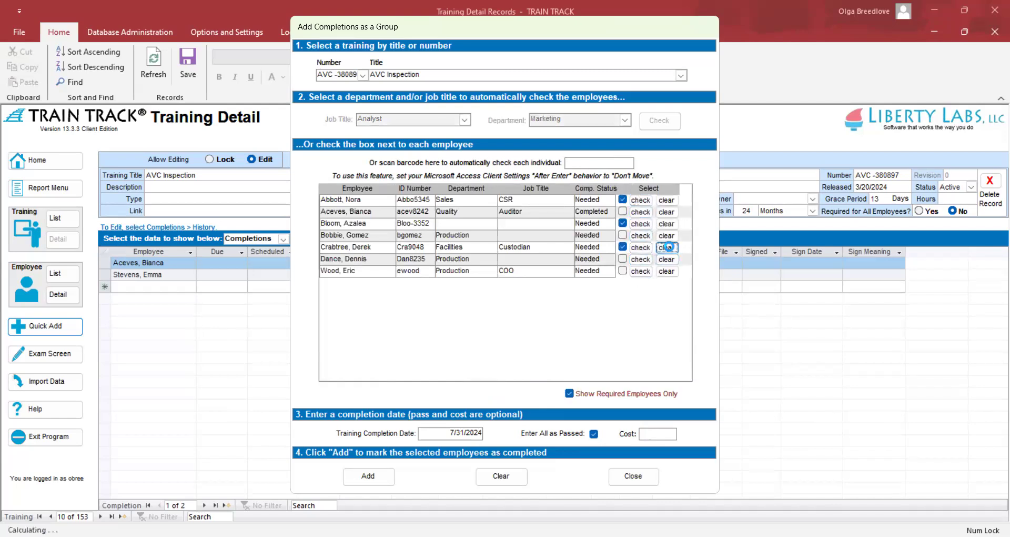
left_click(641, 248)
left_click_drag(451, 433, 515, 434)
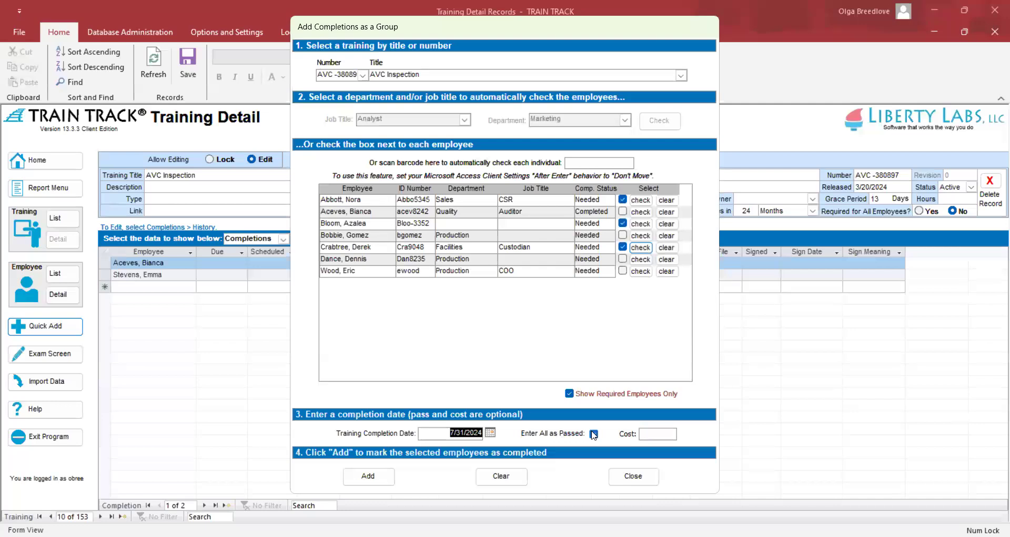
left_click(655, 433)
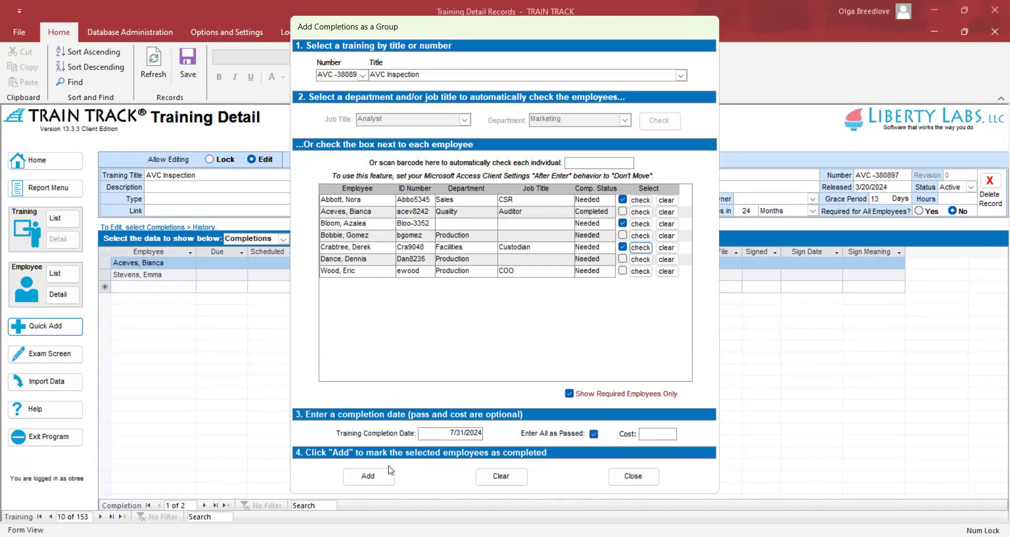
left_click(377, 482)
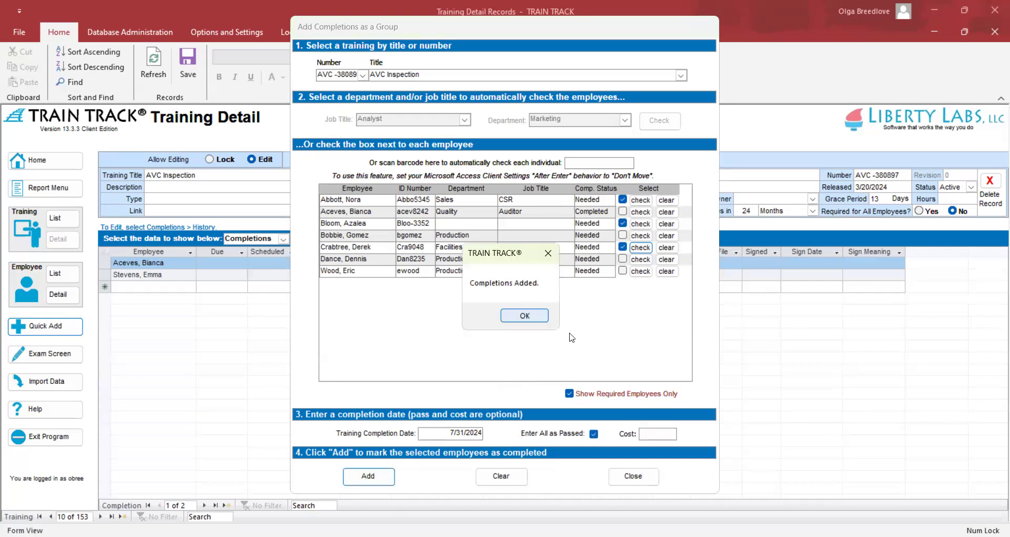
left_click(525, 318)
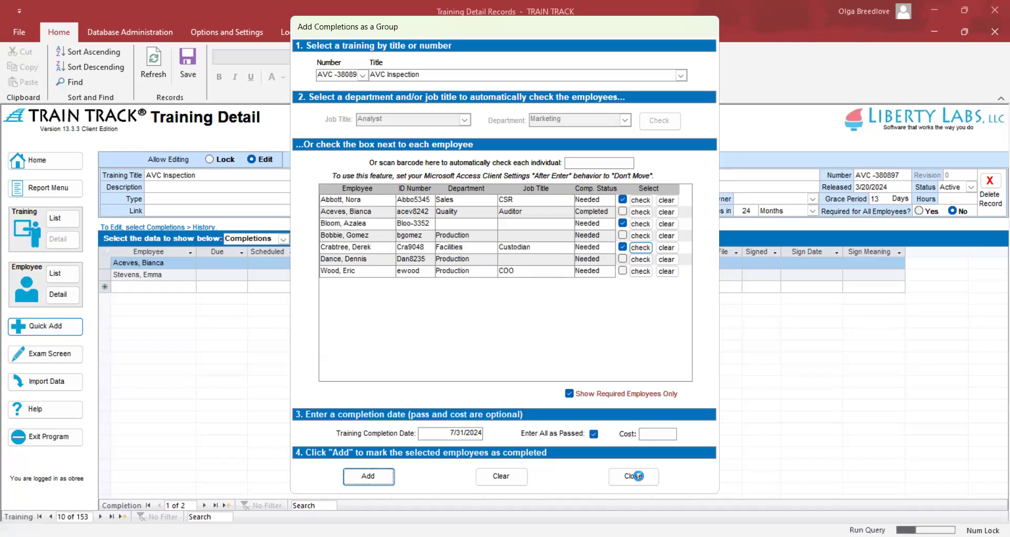
Close the group form and open the Sales CSR's Employee Detail record.
left_click(640, 480)
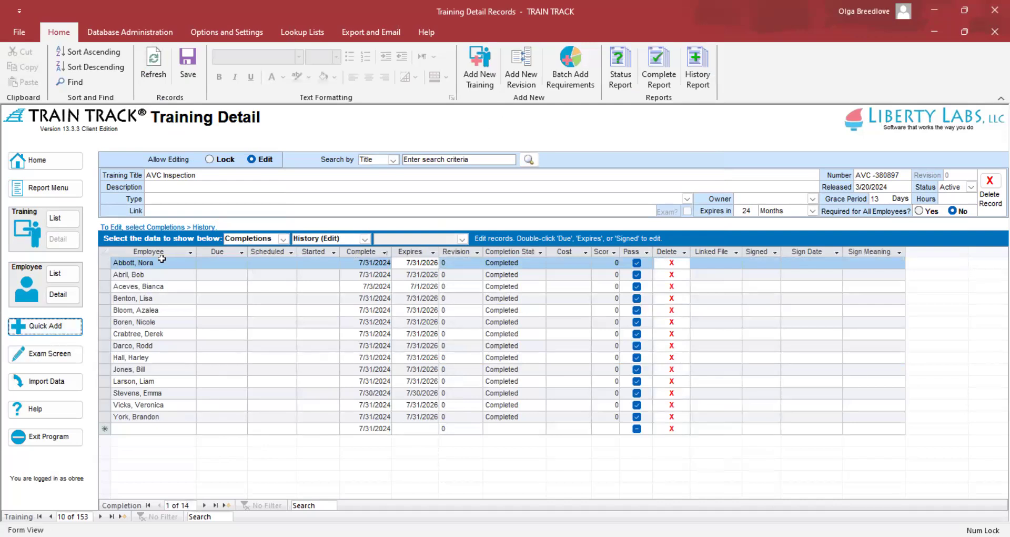
left_click(164, 263)
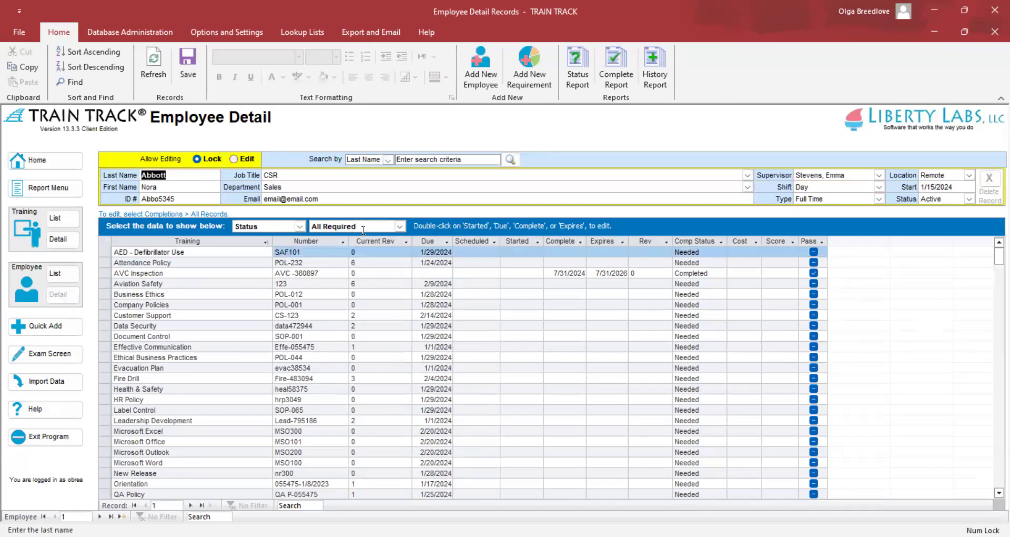
Record the employee's AED - Defibrillator Use completion on 7/15/2024.
double_click(572, 253)
type("7/1")
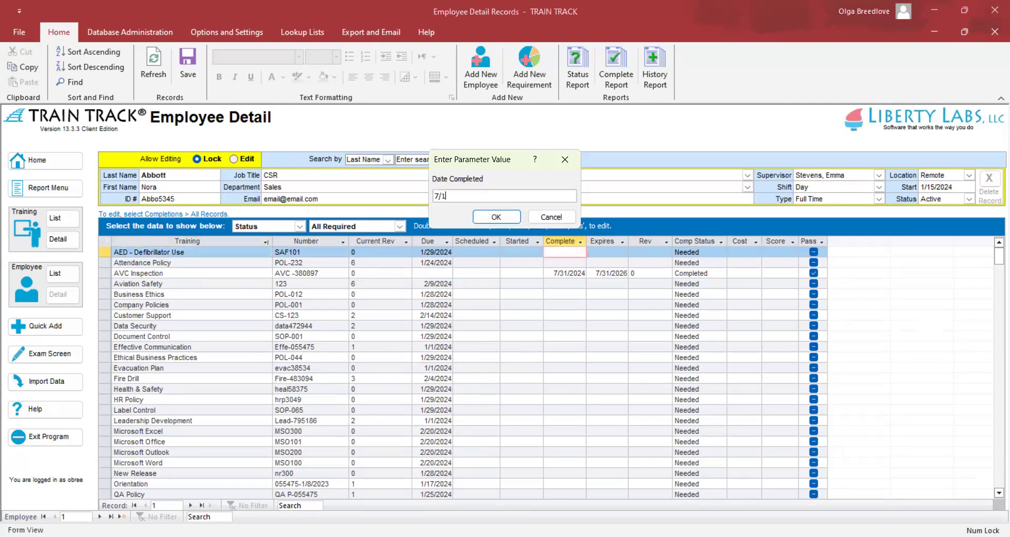
type("5/2024")
left_click(487, 216)
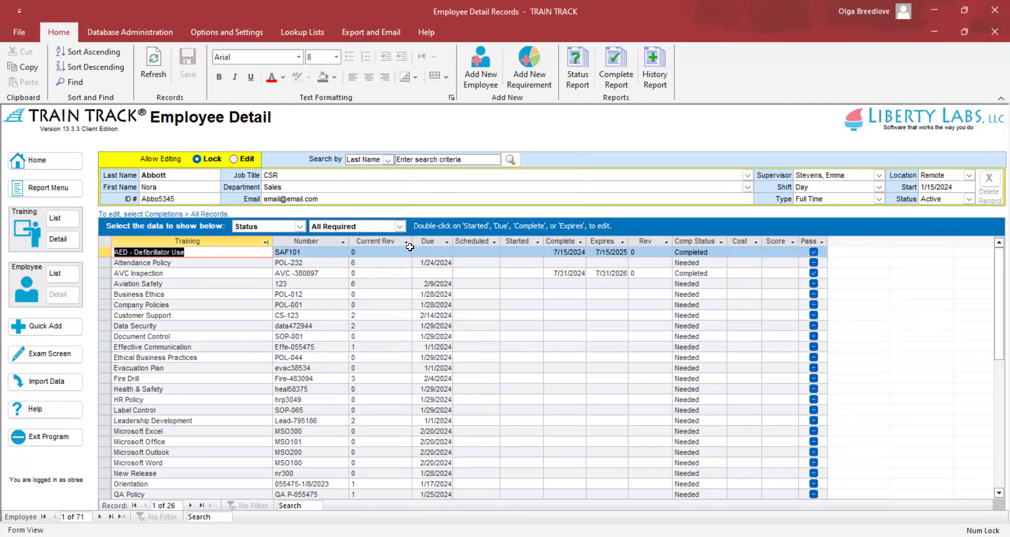
Add and save a 7/31/2024 Bloodborne Pathogens completion, then return to the Home screen.
left_click(300, 225)
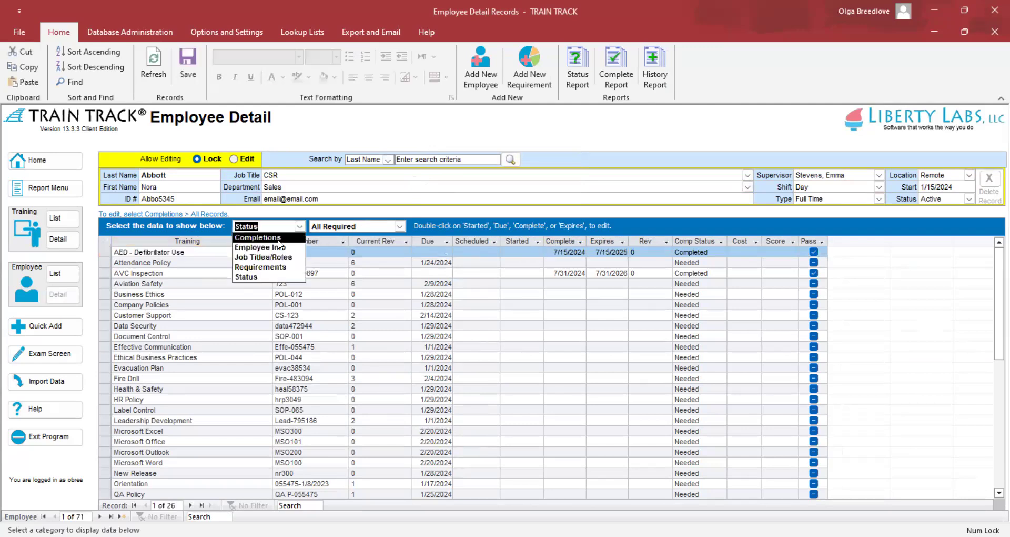
left_click(273, 238)
left_click(340, 245)
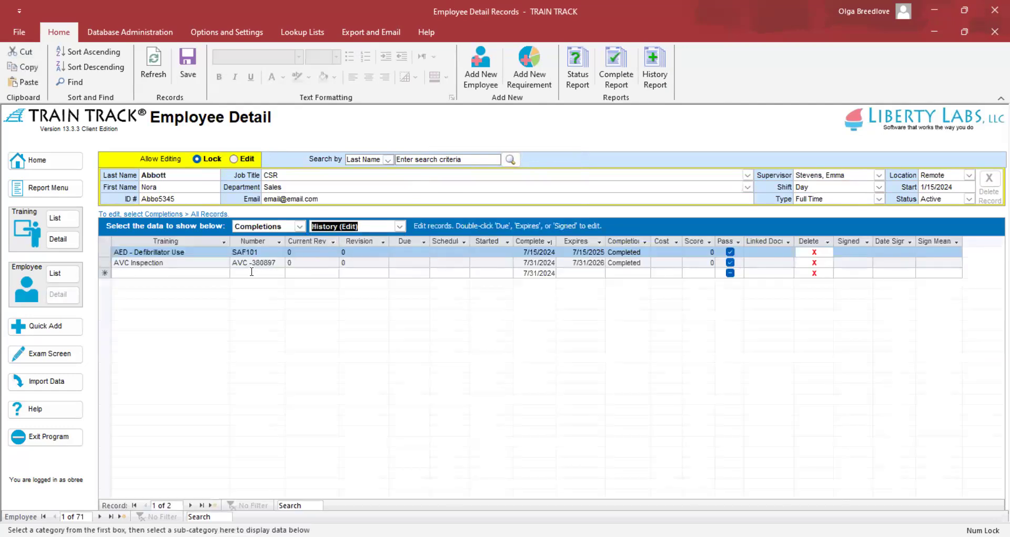
left_click(225, 273)
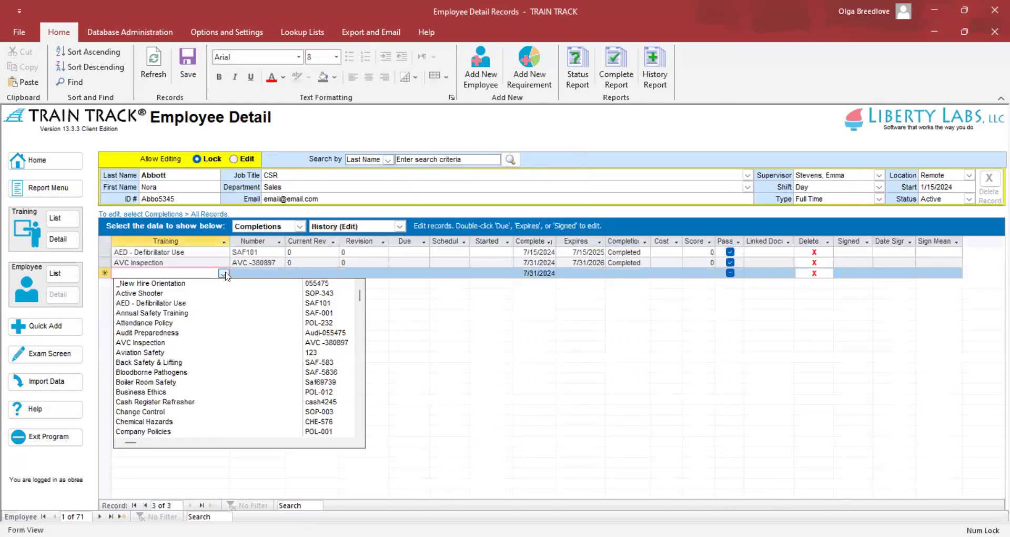
left_click(199, 373)
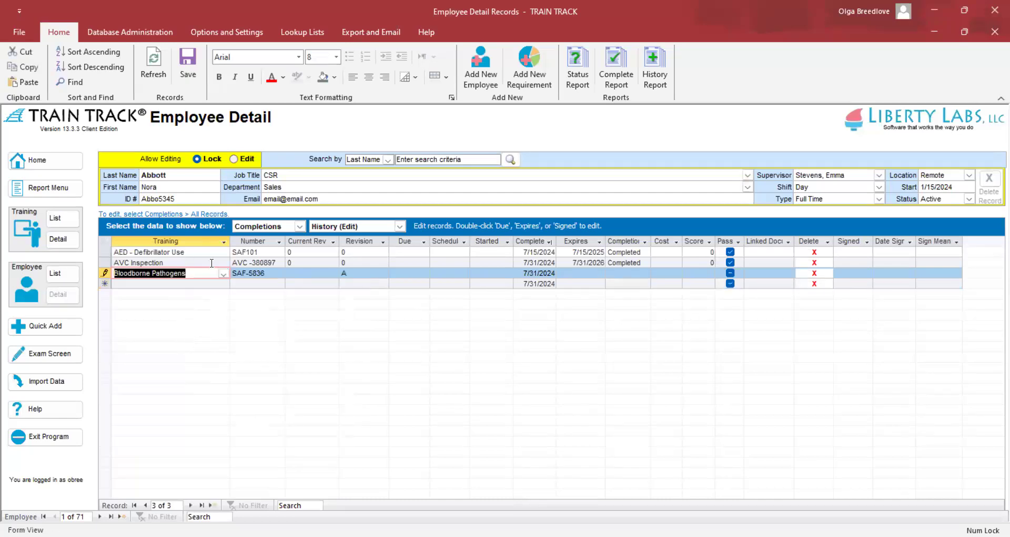
left_click(537, 273)
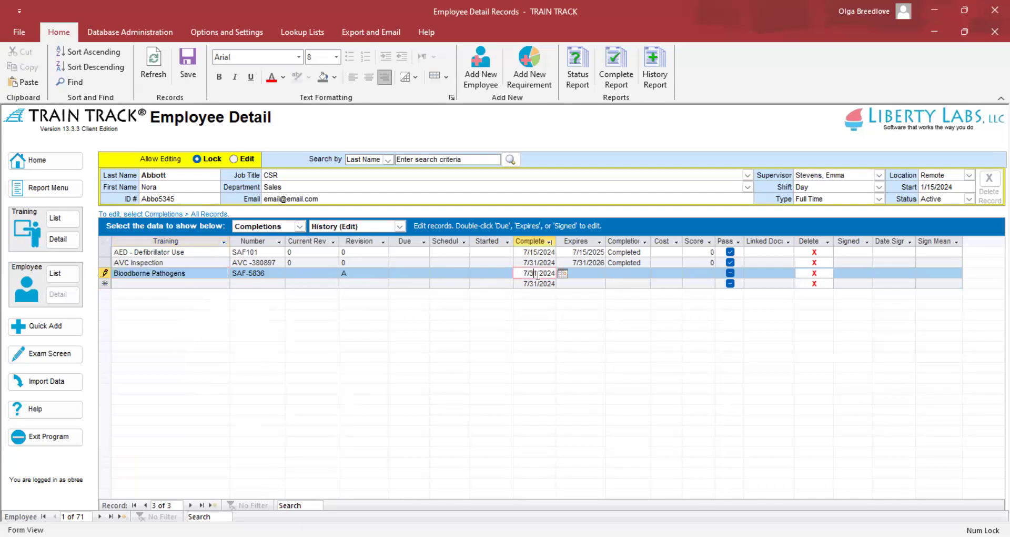
left_click(156, 74)
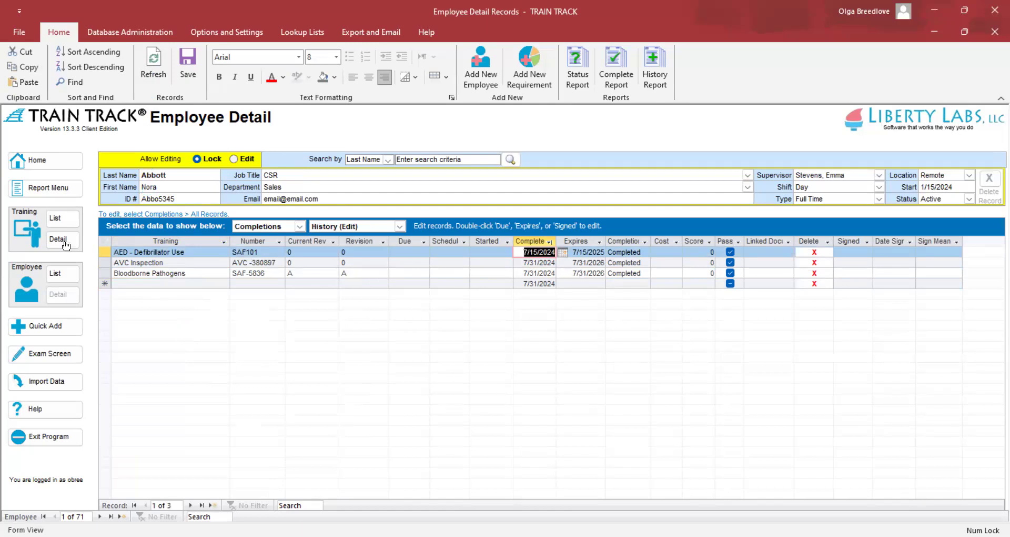
left_click(36, 160)
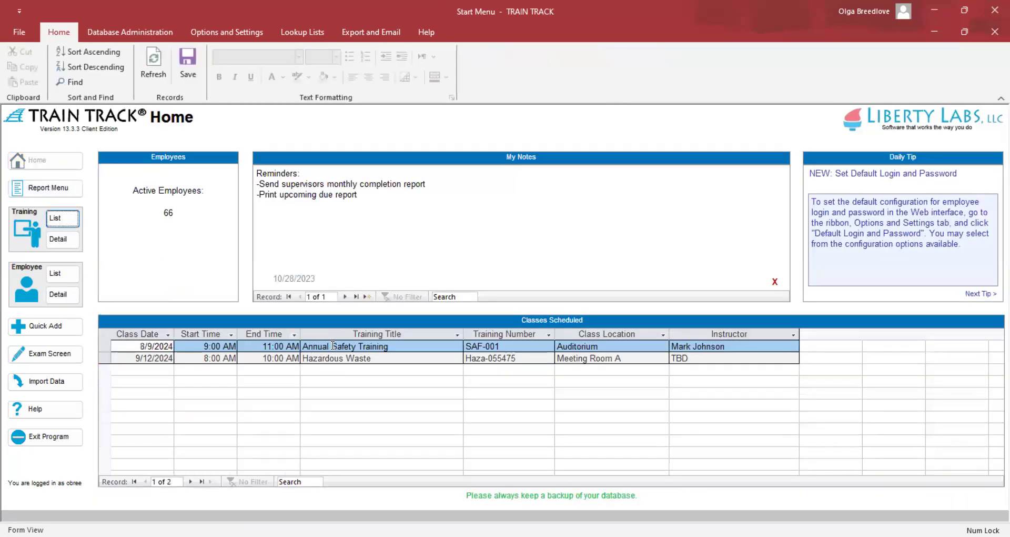
Open the Annual Safety Training class and view its Scheduled classes list.
double_click(334, 345)
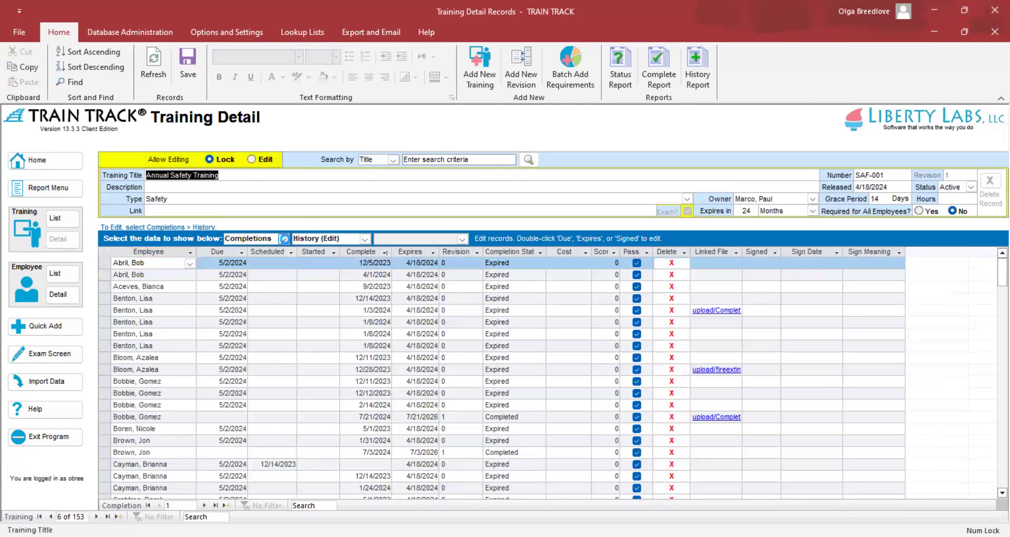
left_click(283, 239)
left_click(269, 253)
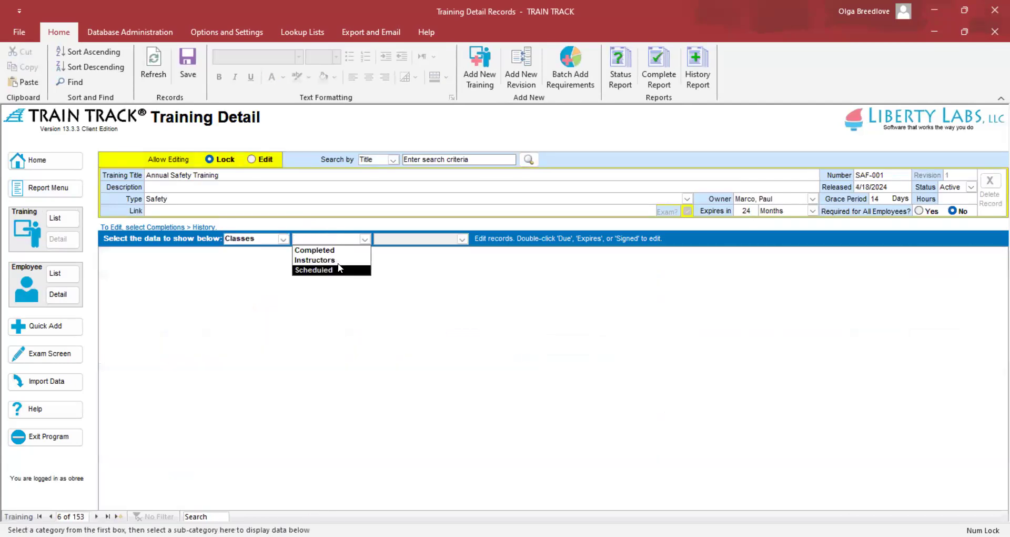
left_click(335, 270)
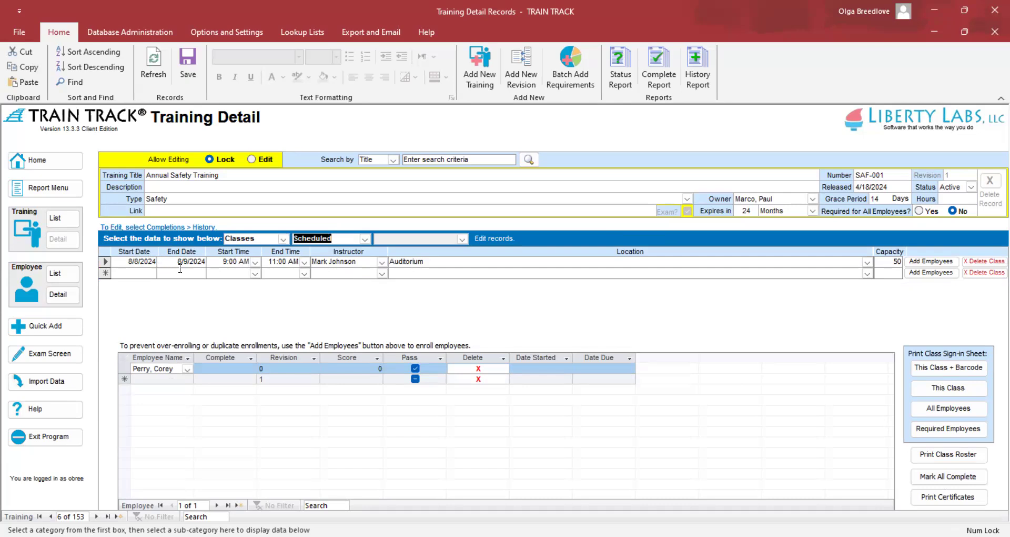
Close the stray shortcut menu and go to the Import Data menu.
right_click(952, 477)
left_click(753, 336)
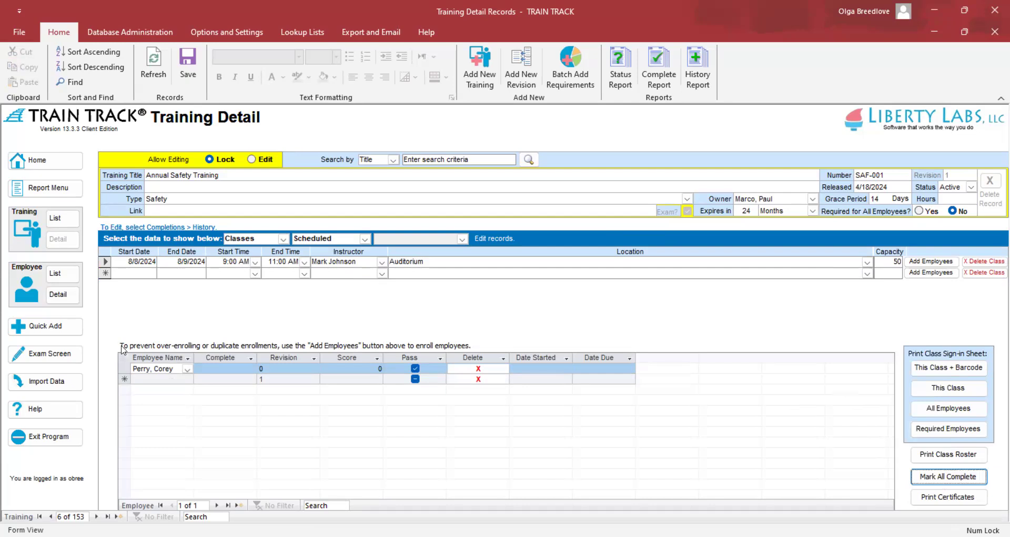
left_click(57, 386)
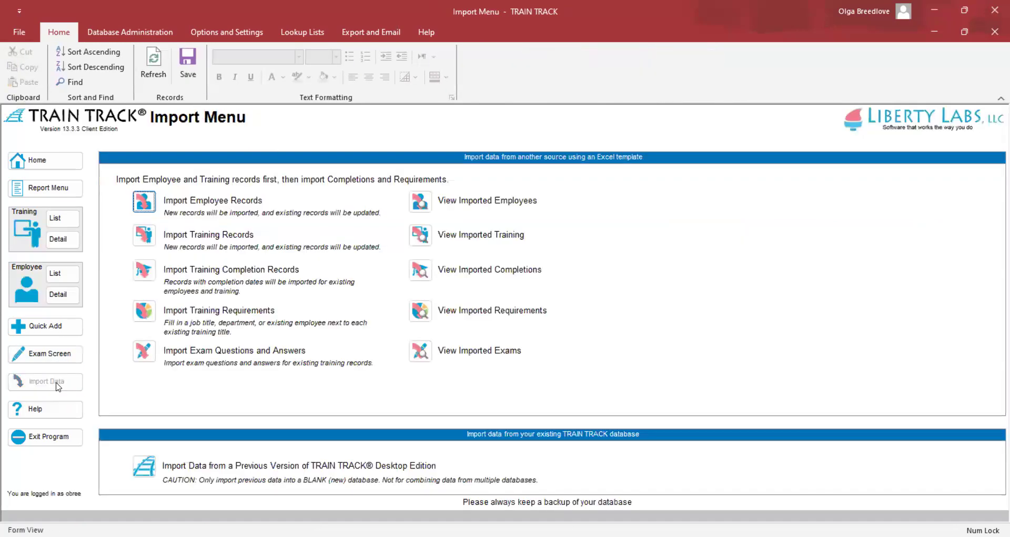